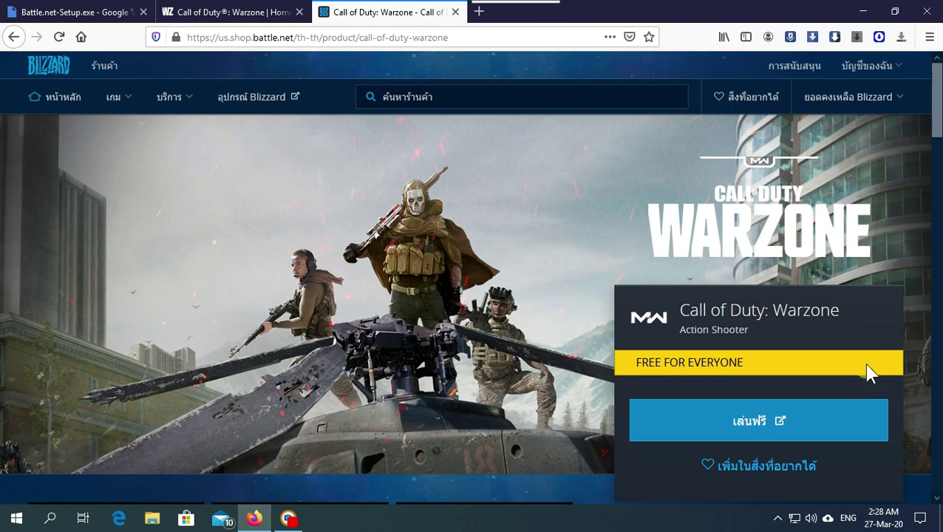
- Try to download the Modern-Warfare-Setup.exe installer from the Call of Duty: Warzone store page and check its download progress
scroll(863, 357, down, 1)
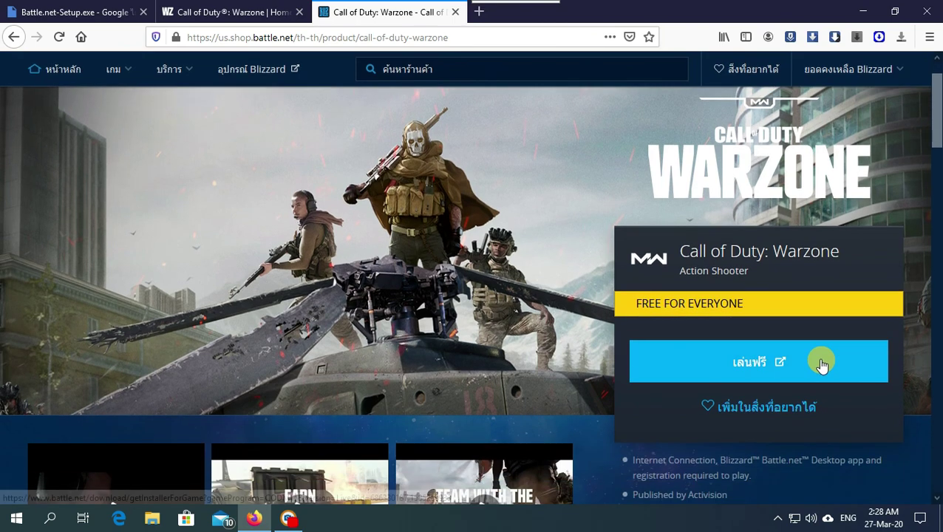
click(756, 375)
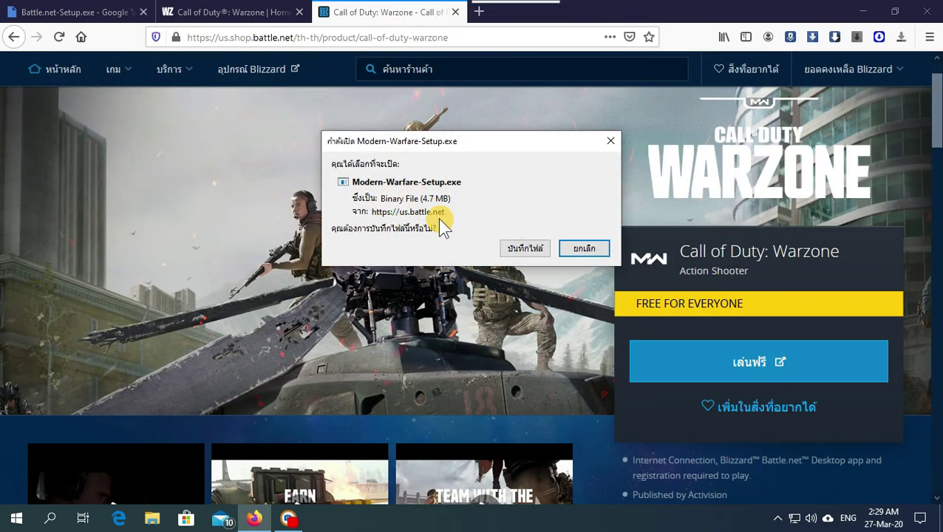
click(523, 248)
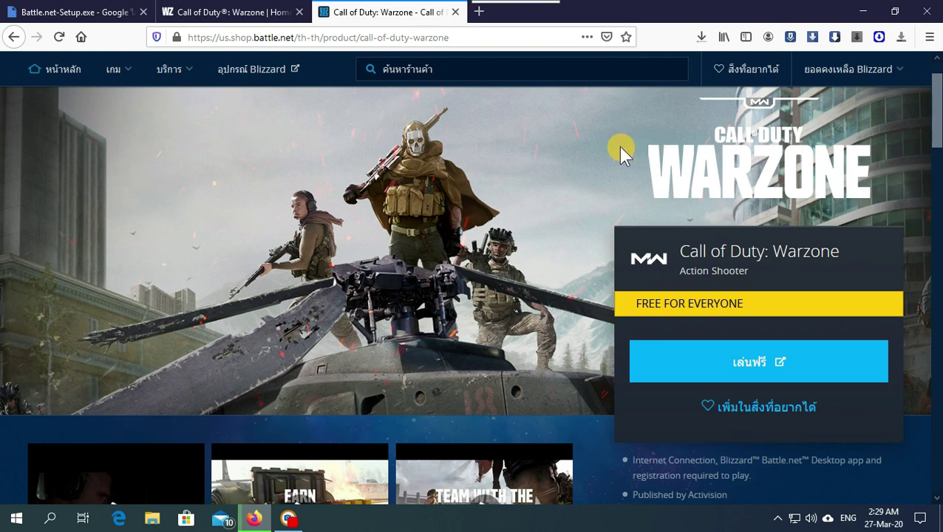
click(703, 40)
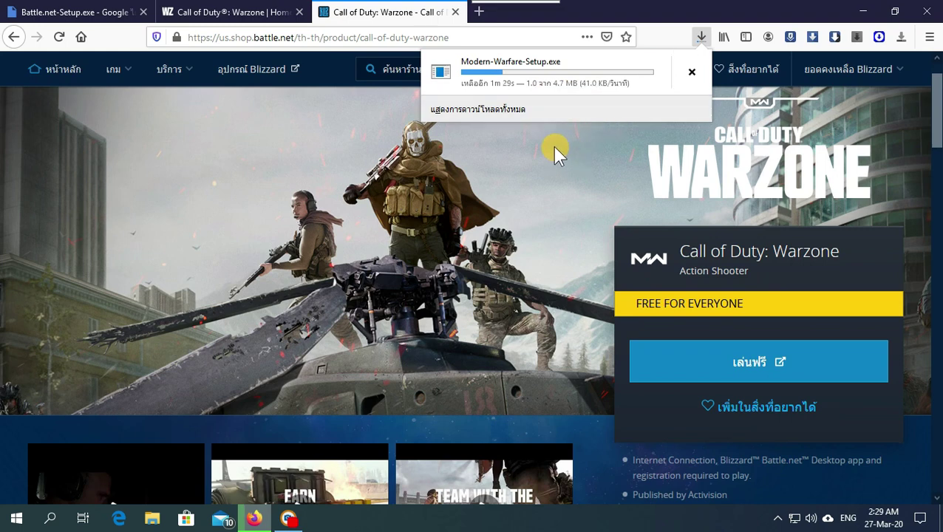
click(327, 77)
- Start downloading Battle.net-Setup.exe from its Google Drive page and check the browser's recent downloads
click(48, 12)
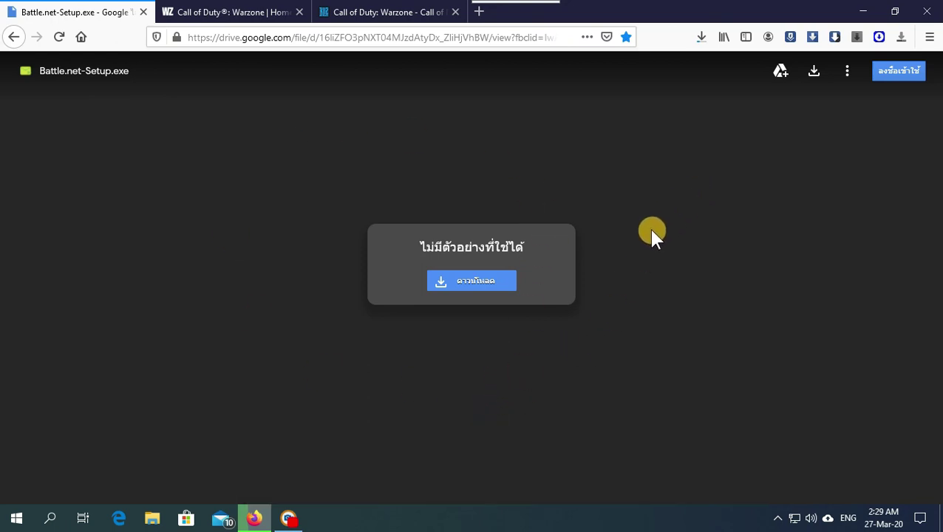
click(489, 287)
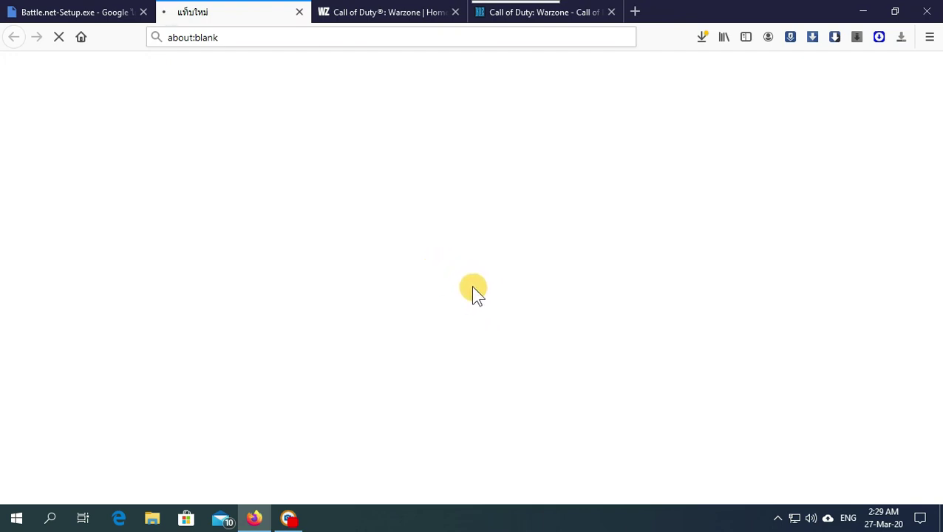
click(697, 44)
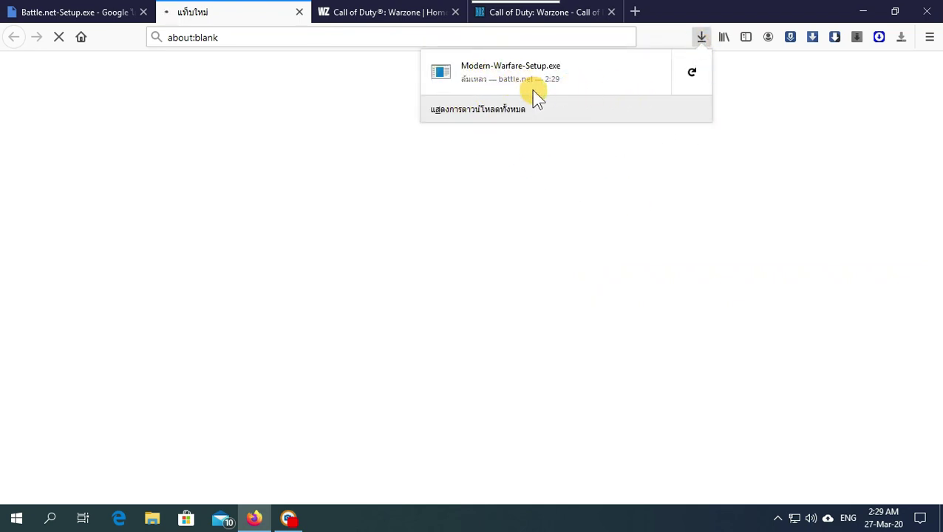
click(347, 11)
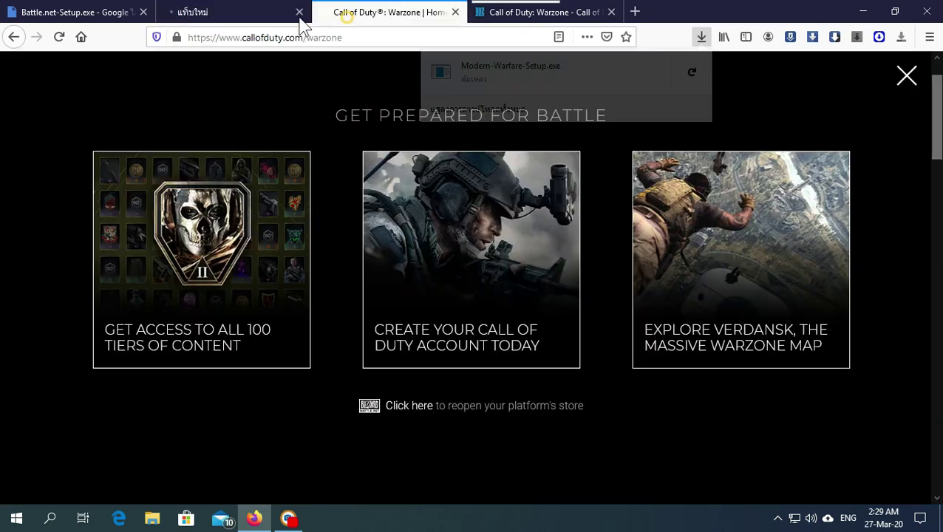
click(248, 15)
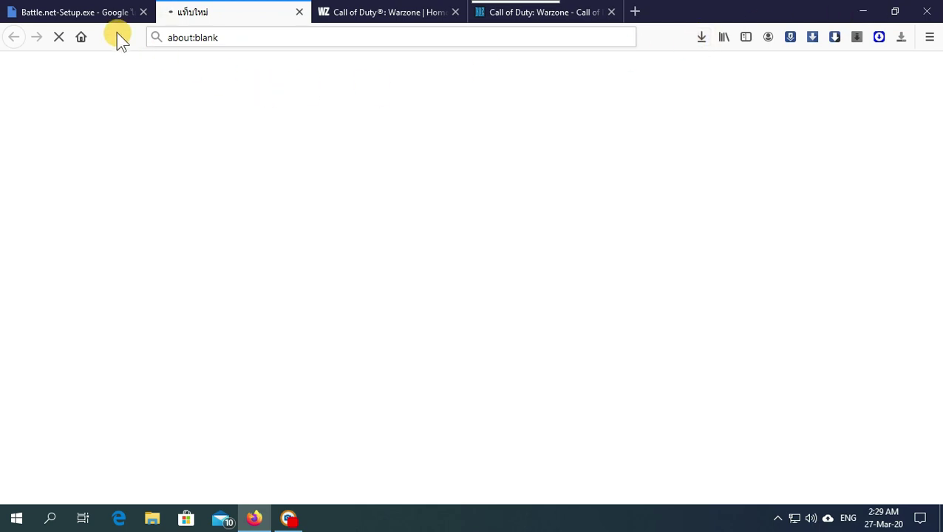
- Open the Downloads folder in File Explorer and save the offered Battle.net-Setup.exe file
click(854, 13)
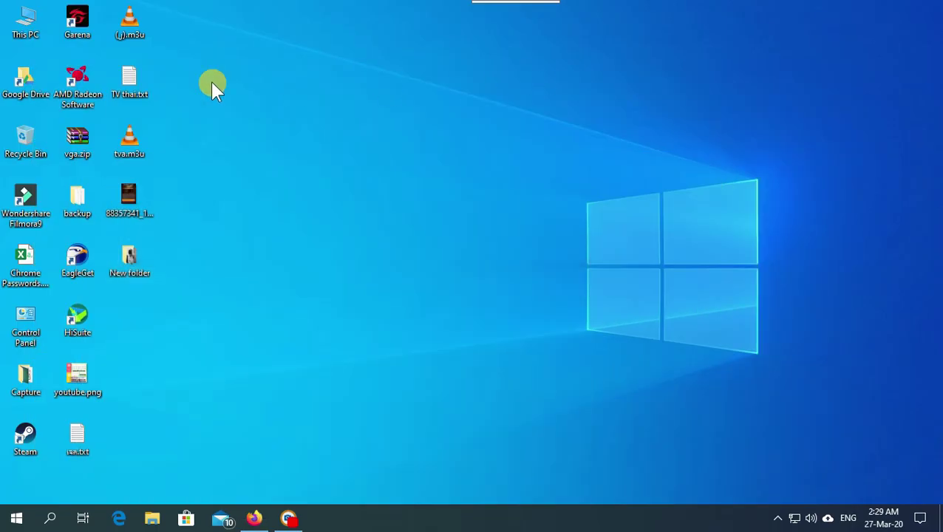
double_click(31, 29)
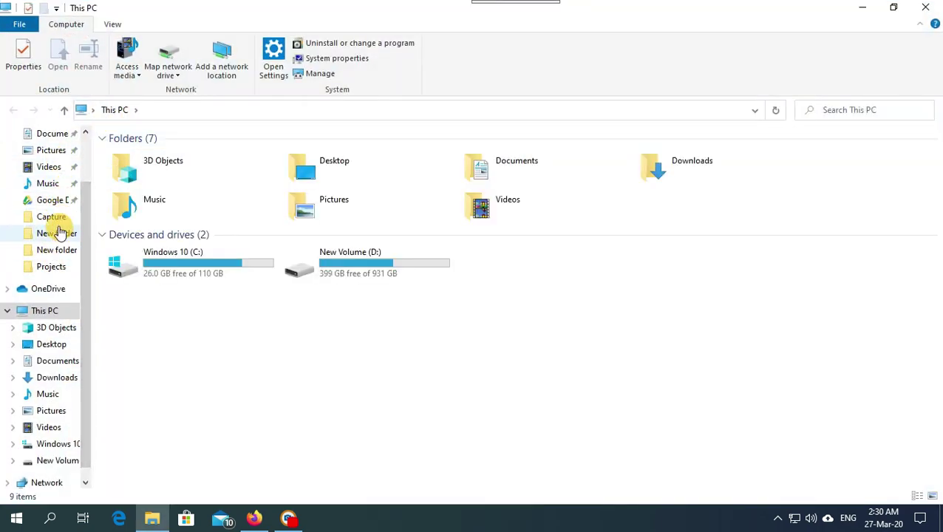
scroll(49, 185, up, 2)
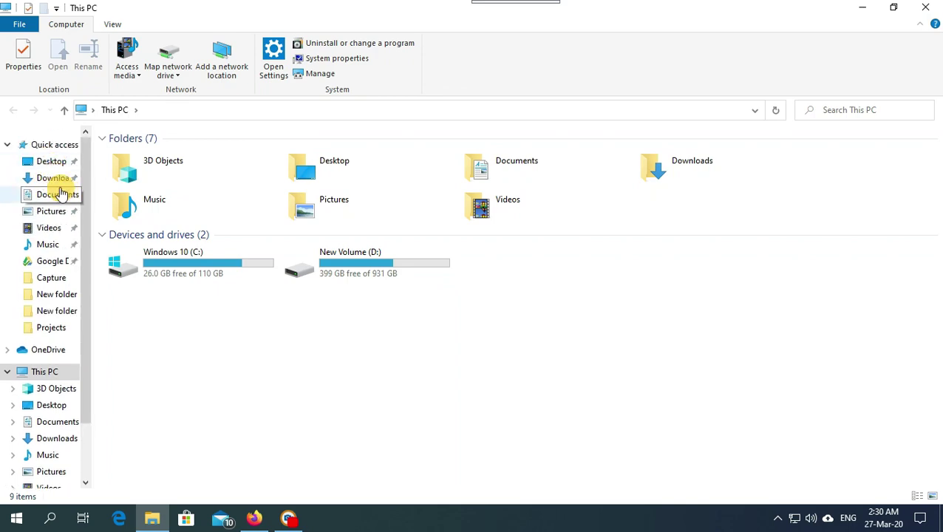
click(54, 180)
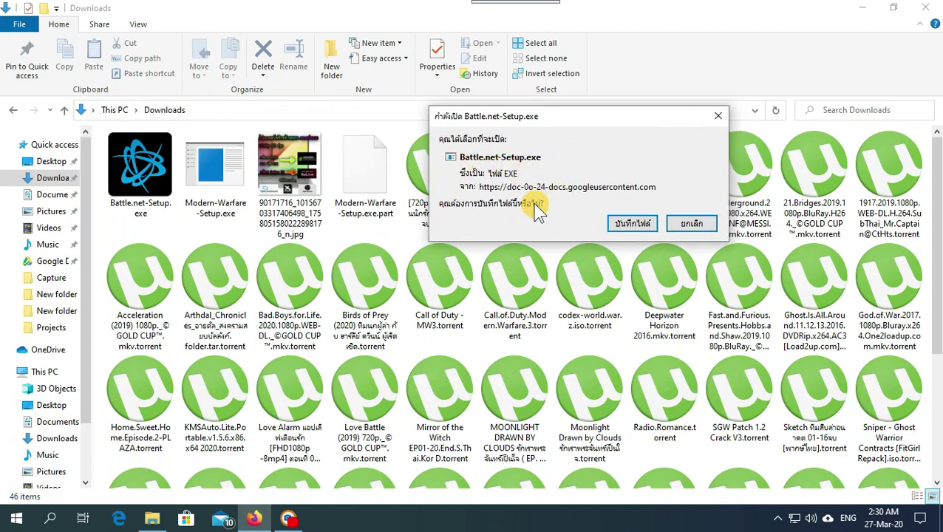
click(635, 228)
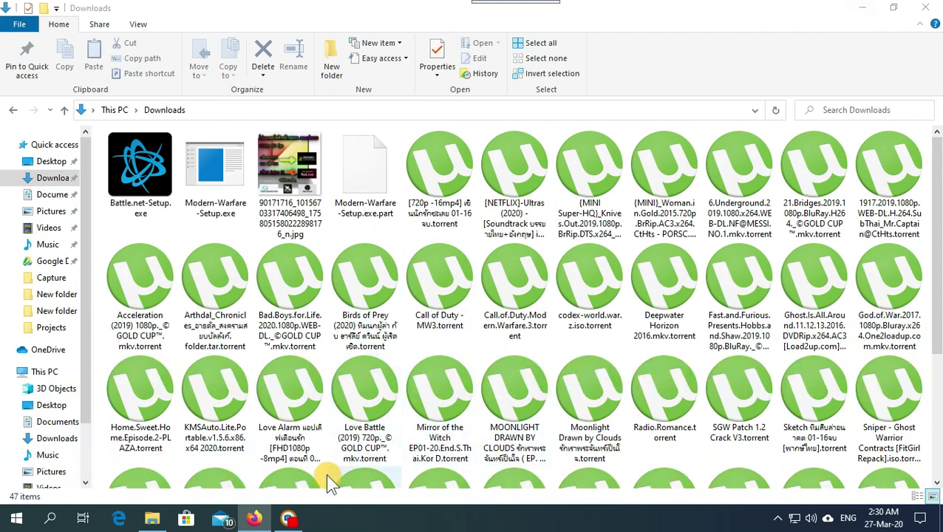
- Switch to Firefox, show the downloaded Battle.net-Setup(1).exe in its folder and run it
click(252, 519)
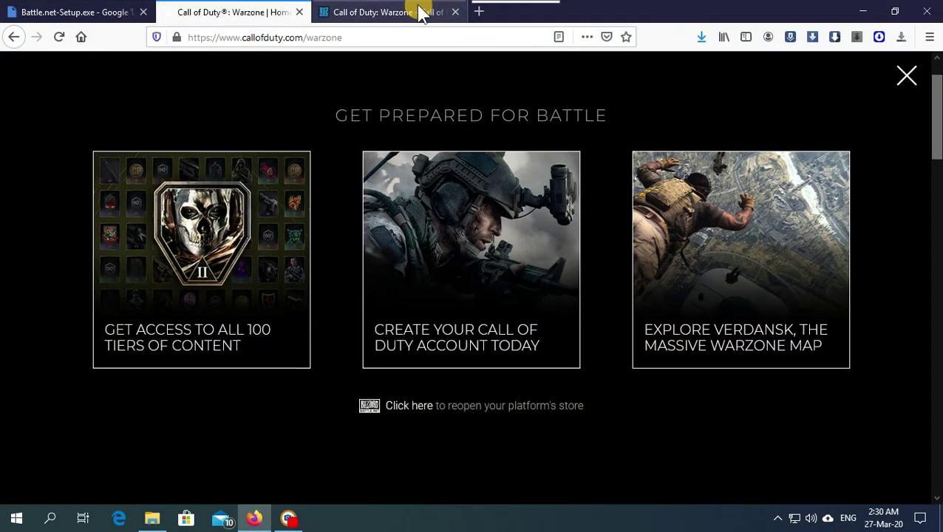
click(700, 37)
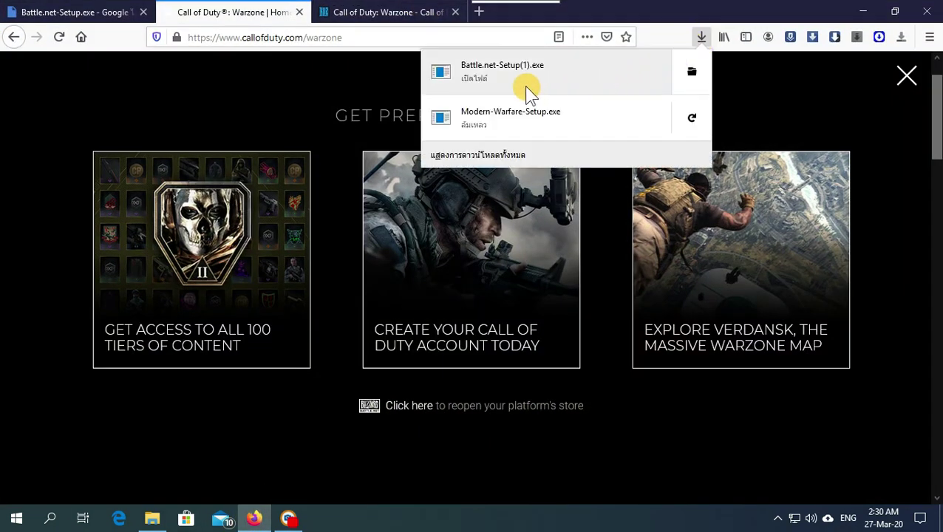
click(689, 74)
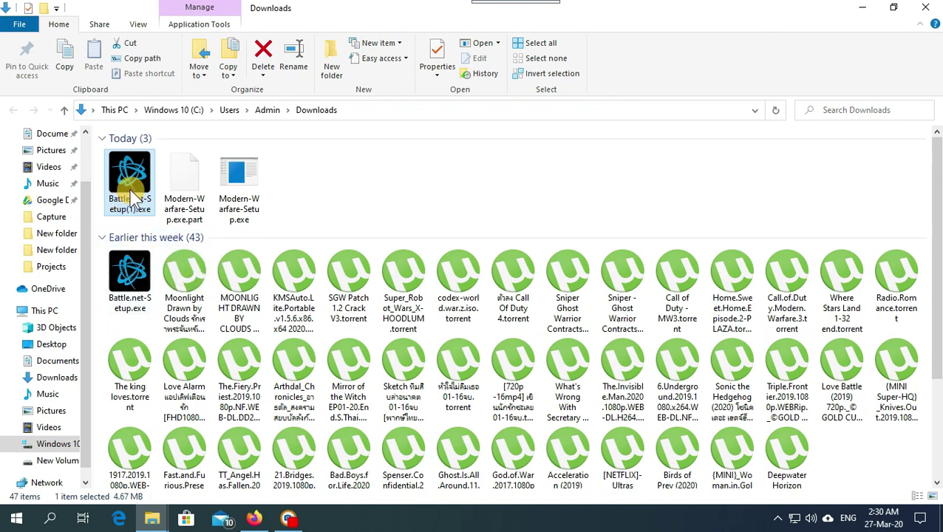
double_click(130, 191)
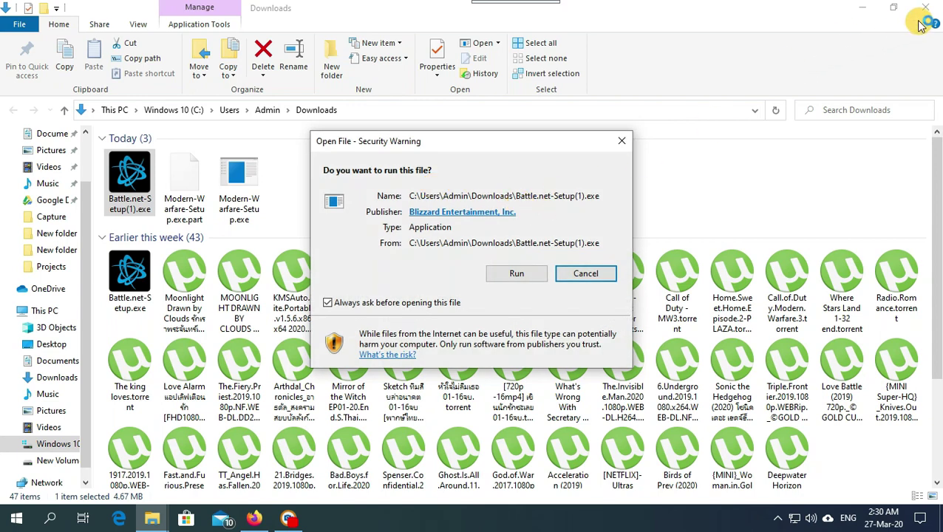
click(519, 275)
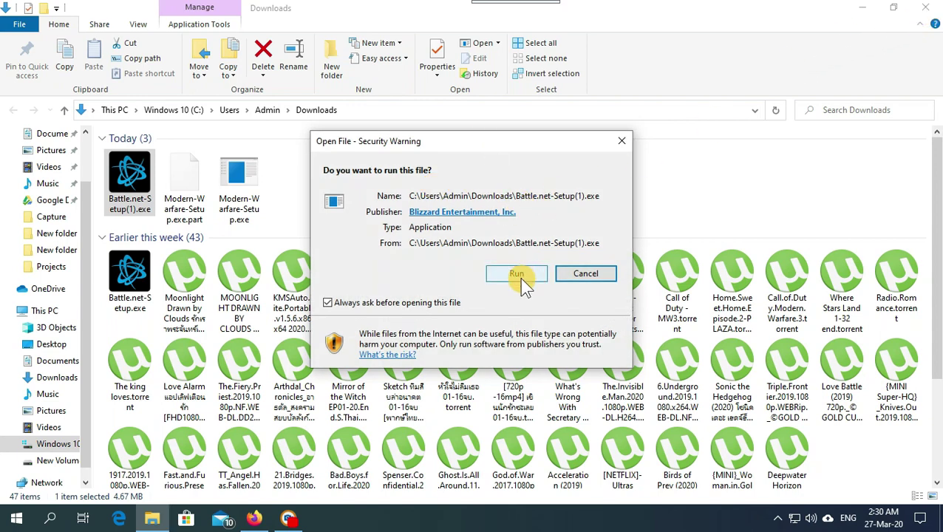
- Set the installer language to Thai (ภาษาไทย) and install Battle.net in C:/Program Files (x86)/Battle.net
click(862, 8)
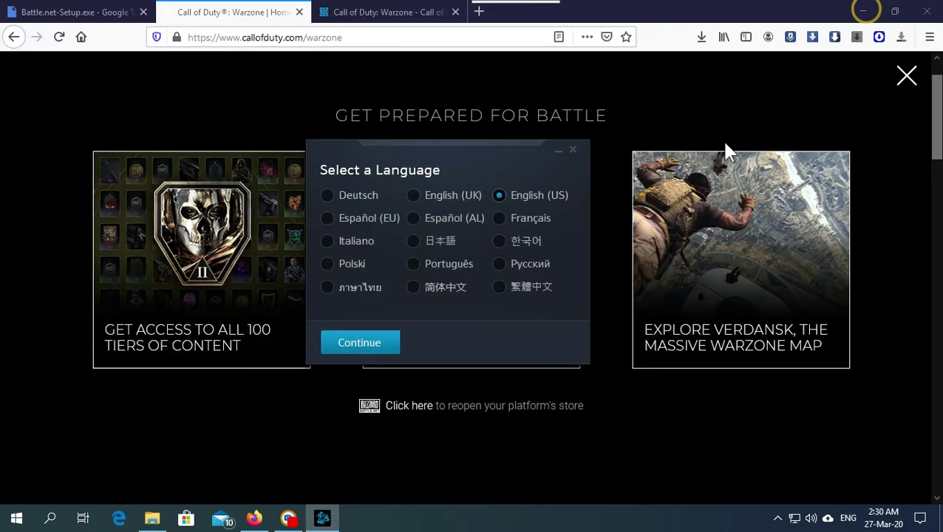
click(862, 12)
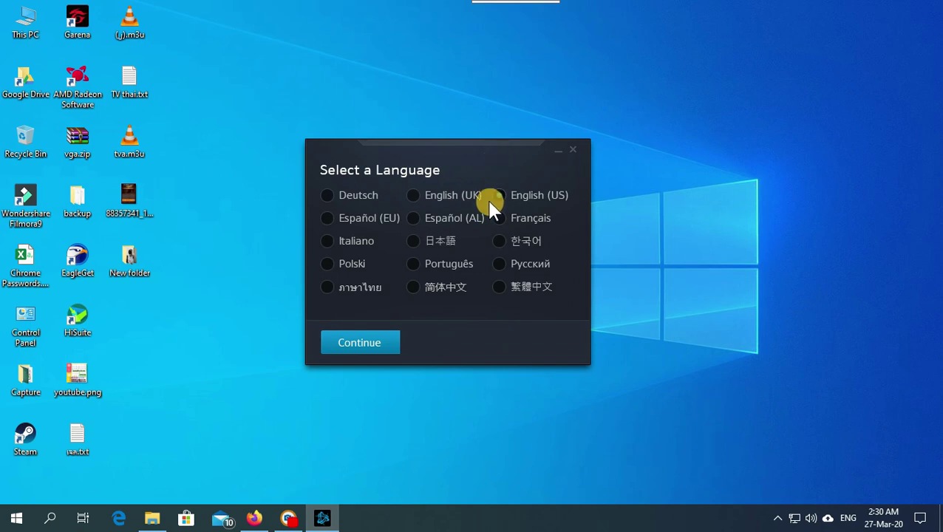
click(345, 289)
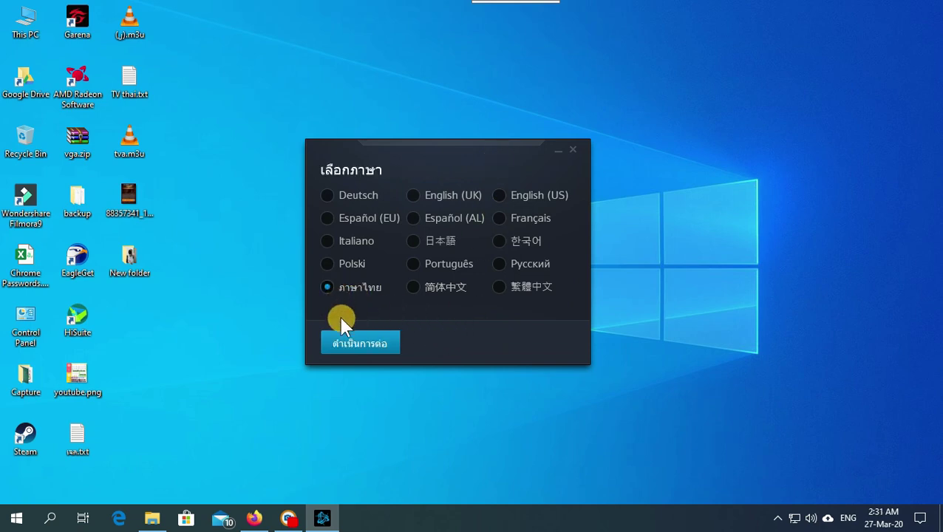
click(352, 342)
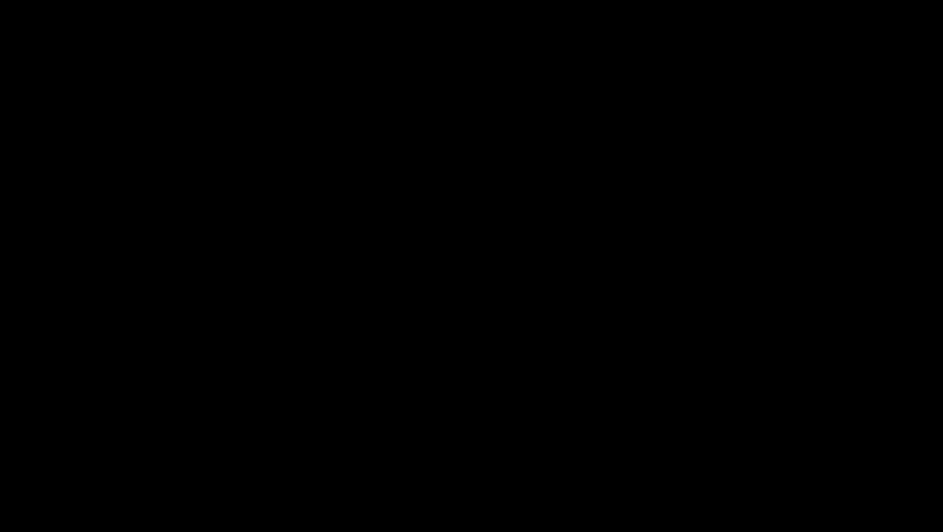
click(400, 334)
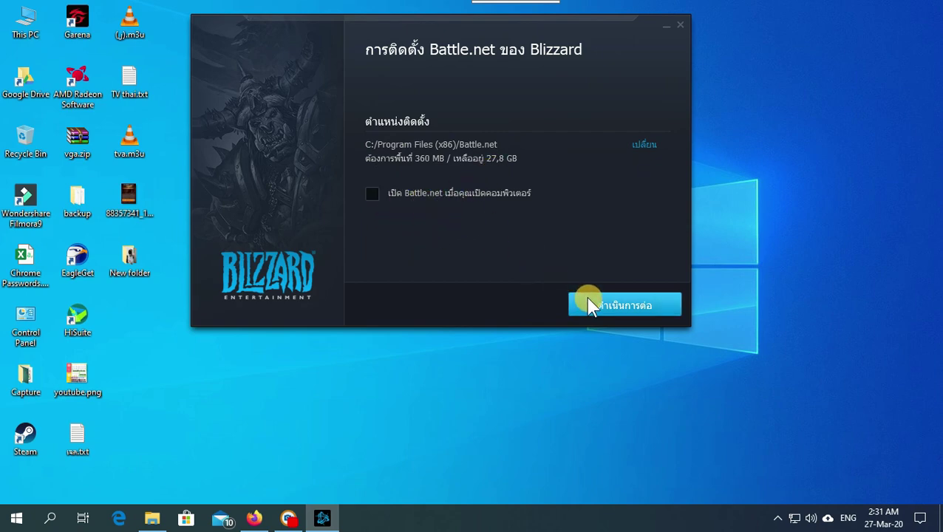
click(621, 314)
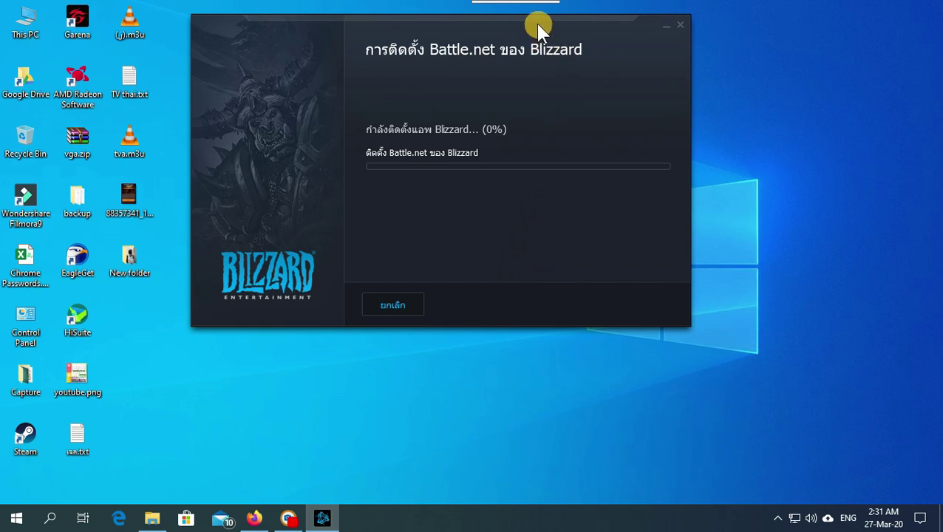
drag(537, 25, 553, 95)
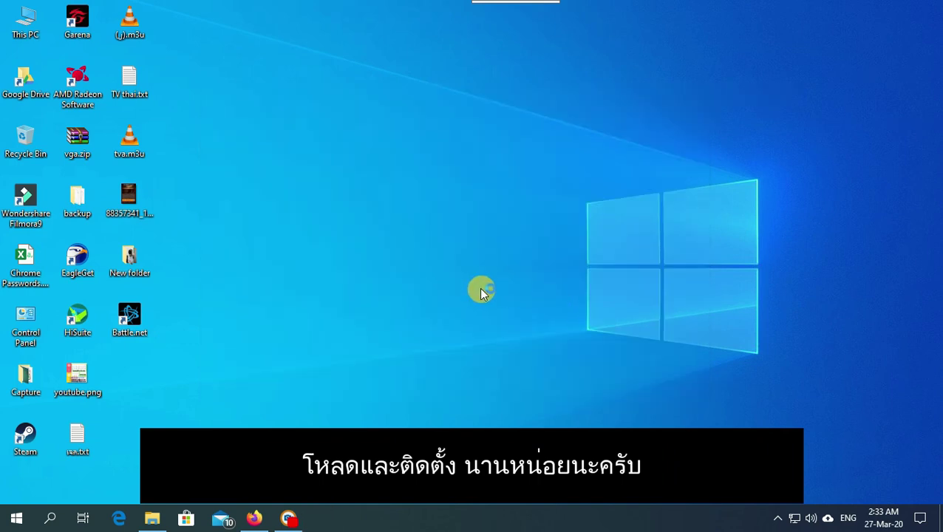
- Launch Battle.net from the desktop and accept the recommended Americas (อเมริกา) region
double_click(131, 322)
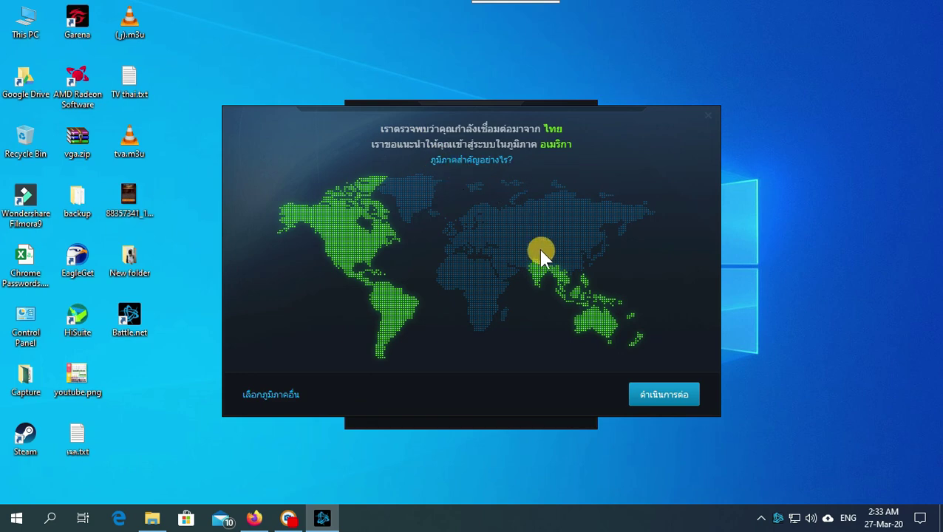
click(657, 399)
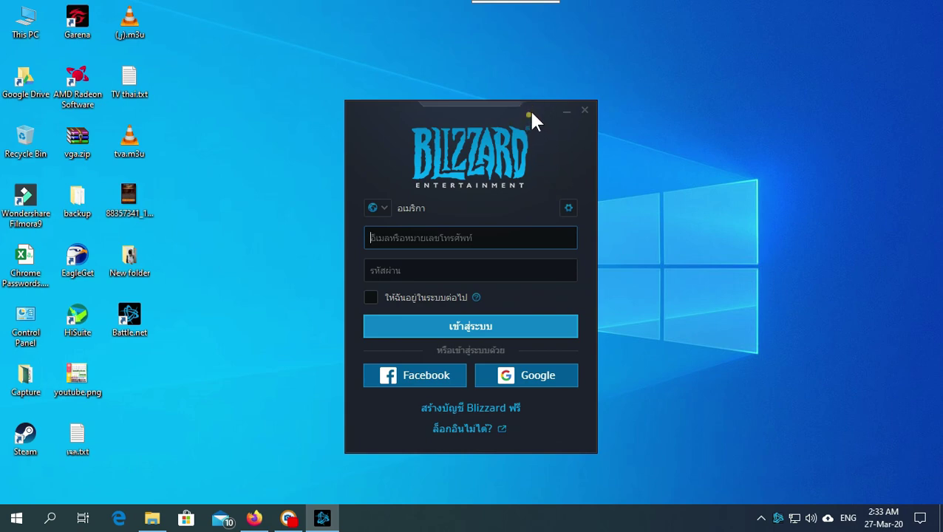
- Start creating a free Blizzard account from the Battle.net login window
drag(532, 120, 516, 91)
click(475, 207)
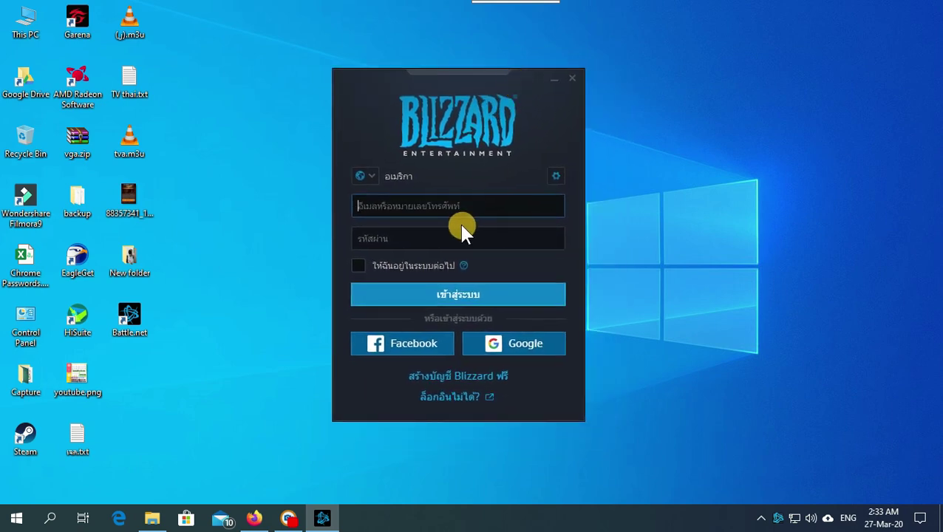
click(479, 379)
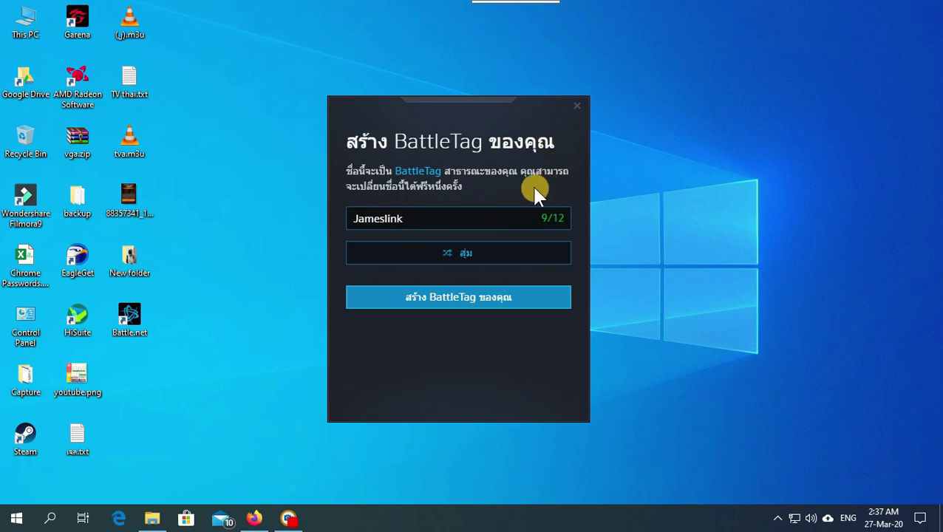
- Create the new account's BattleTag and dismiss the search for installed Blizzard games
click(423, 226)
click(477, 310)
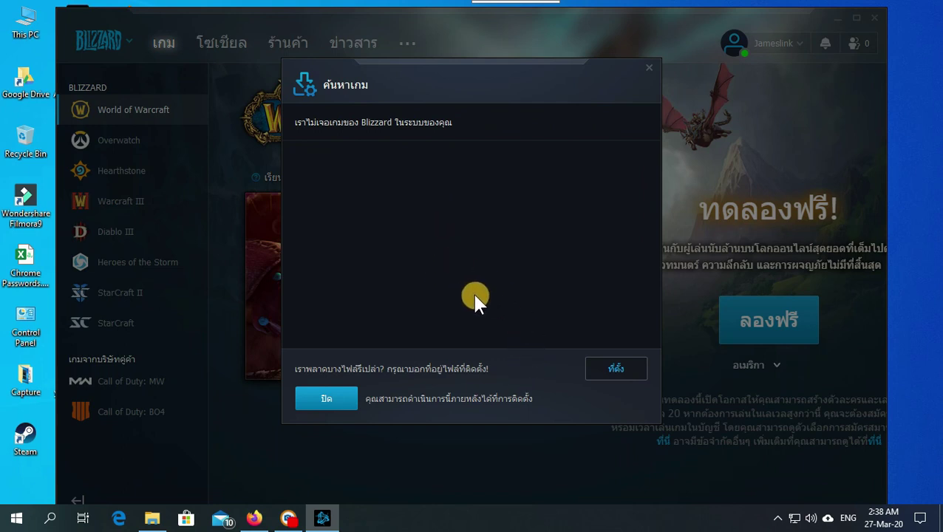
click(331, 399)
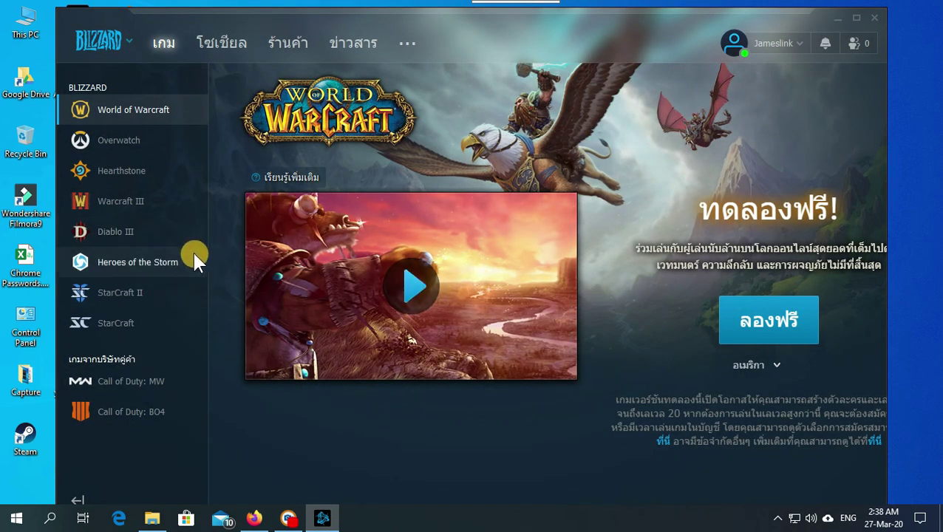
- Select Call of Duty: MW in the games list and open the installation of the free Warzone game
click(167, 46)
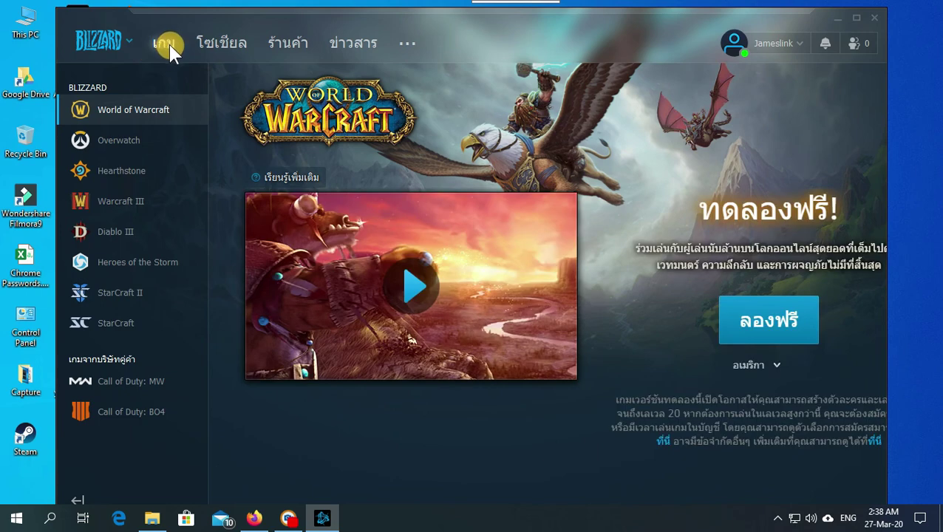
click(84, 384)
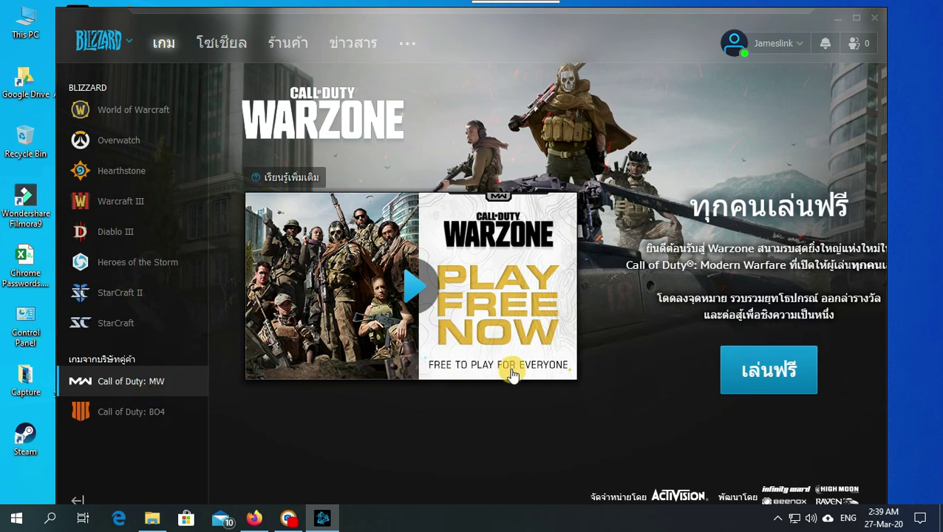
click(769, 368)
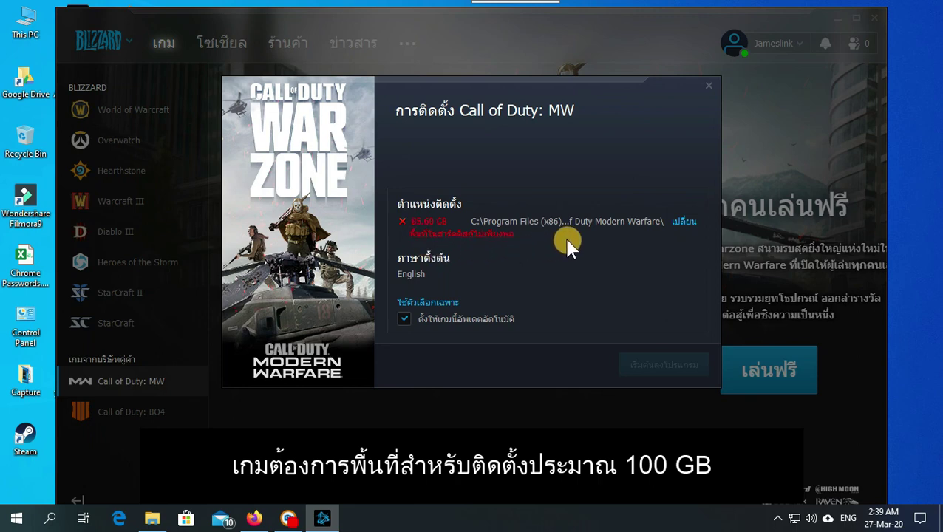
- Start changing the game's install location and create a new folder on New Volume (D:)
click(682, 222)
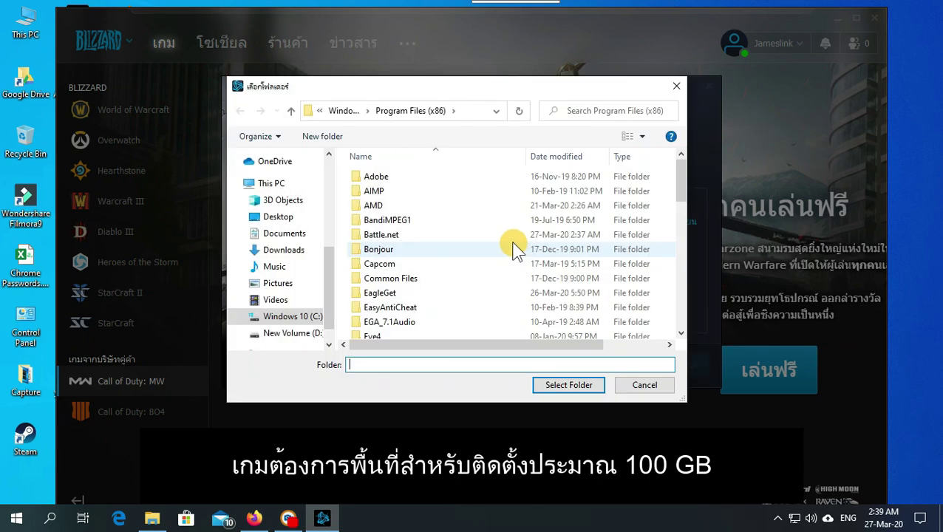
scroll(303, 244, down, 1)
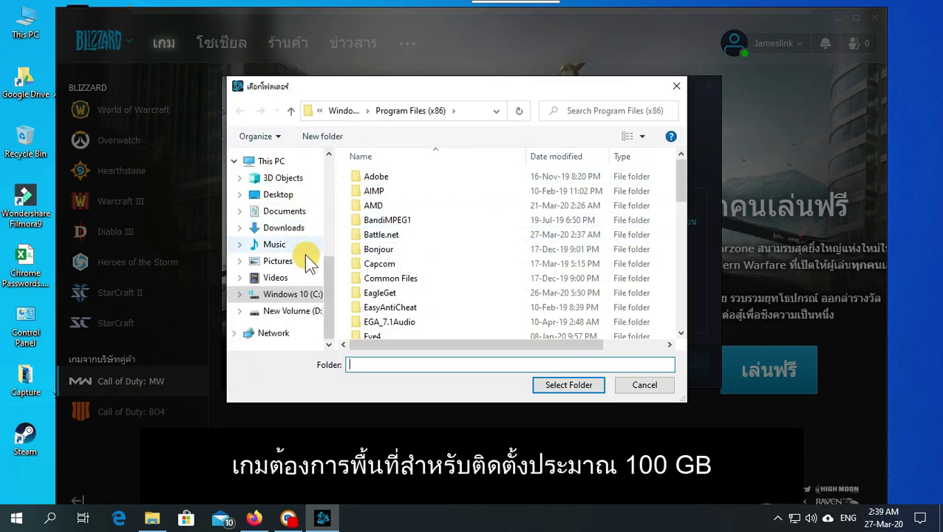
click(292, 314)
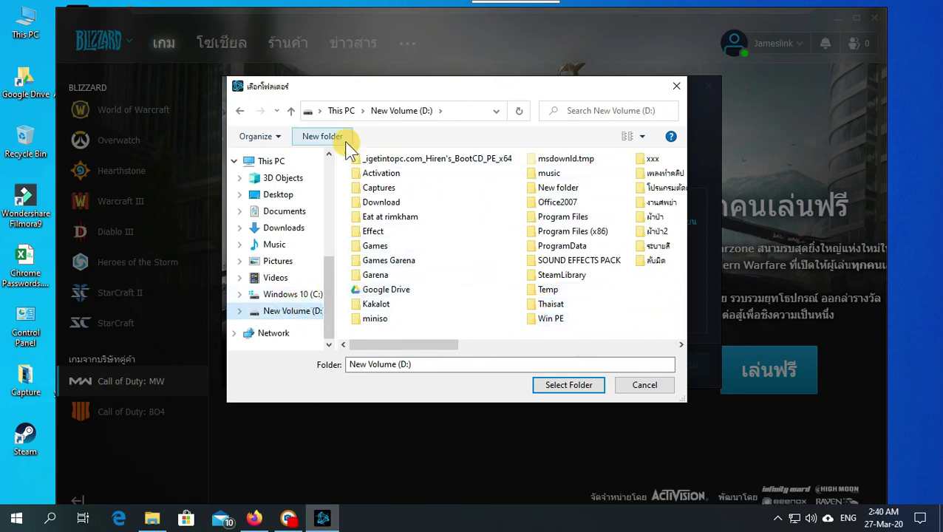
click(326, 137)
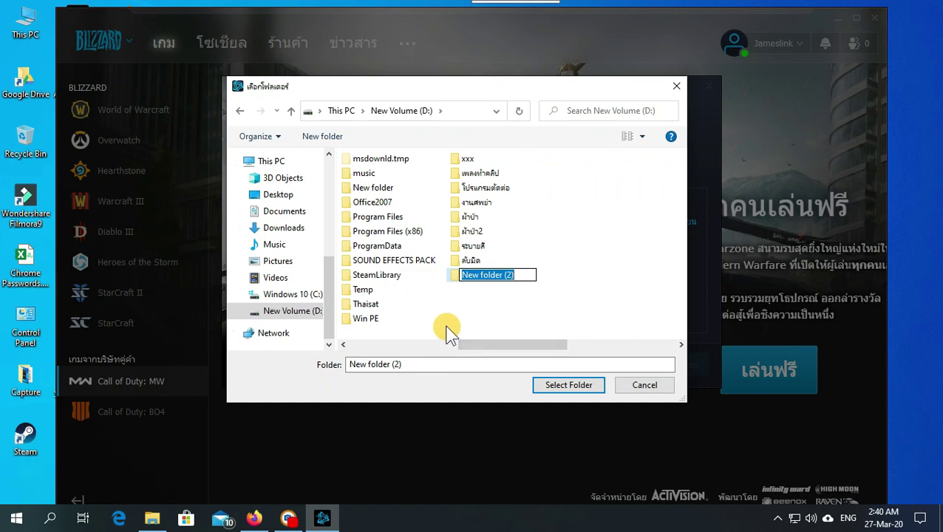
- Try to name the new folder Games, declining the merge with the existing folder
text(Games)
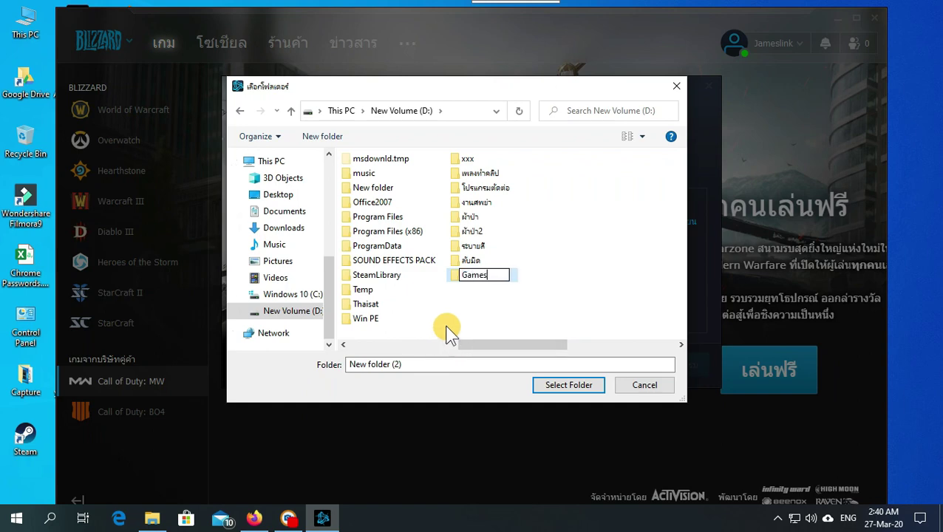
key(Return)
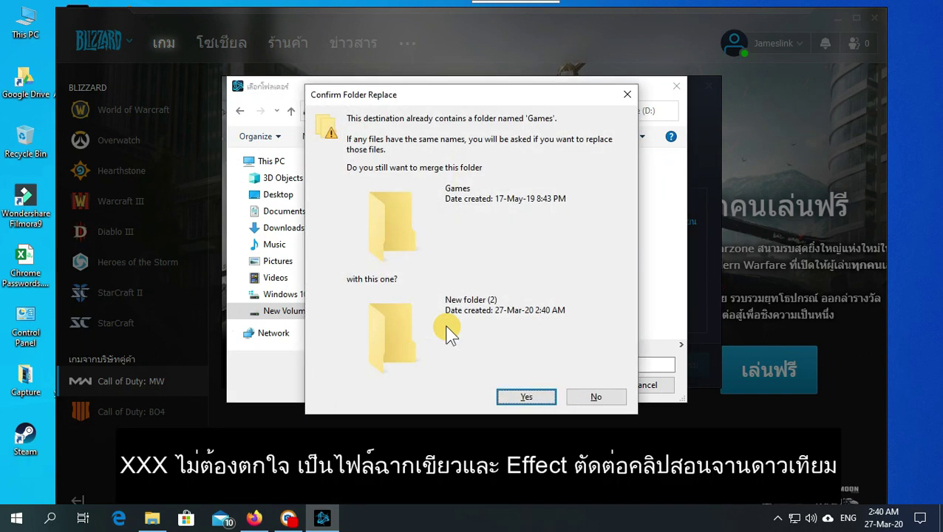
click(596, 397)
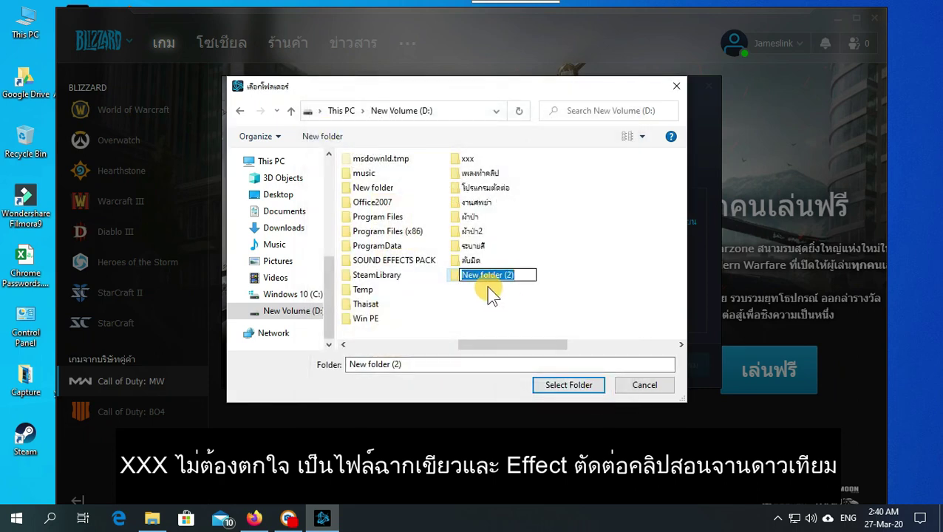
- Name the new folder on drive D: "Games COD"
text(Ga)
text(mes Call)
text( o)
key(BackSpace)
key(BackSpace)
key(BackSpace)
key(BackSpace)
key(BackSpace)
text(OD)
key(Return)
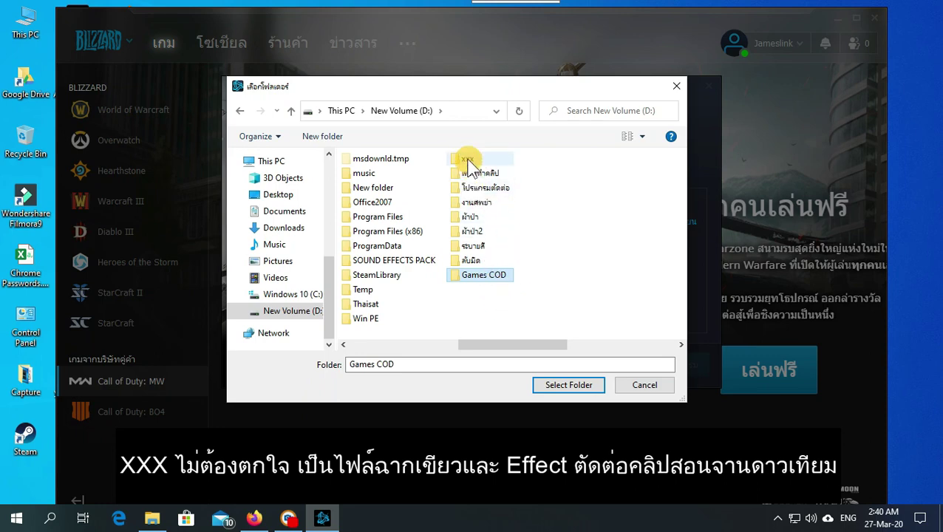
- Look inside the xxx folder on drive D: and return to the drive's root
mouse_move(467, 165)
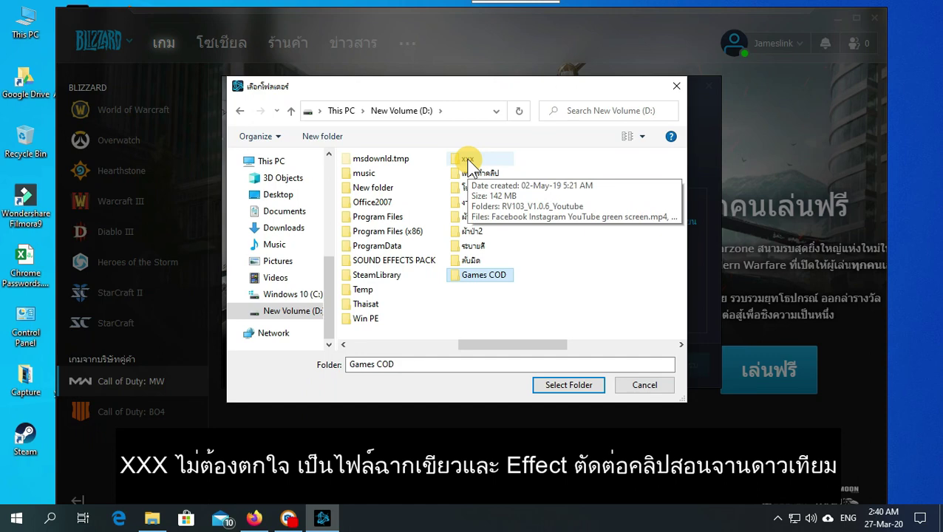
double_click(468, 165)
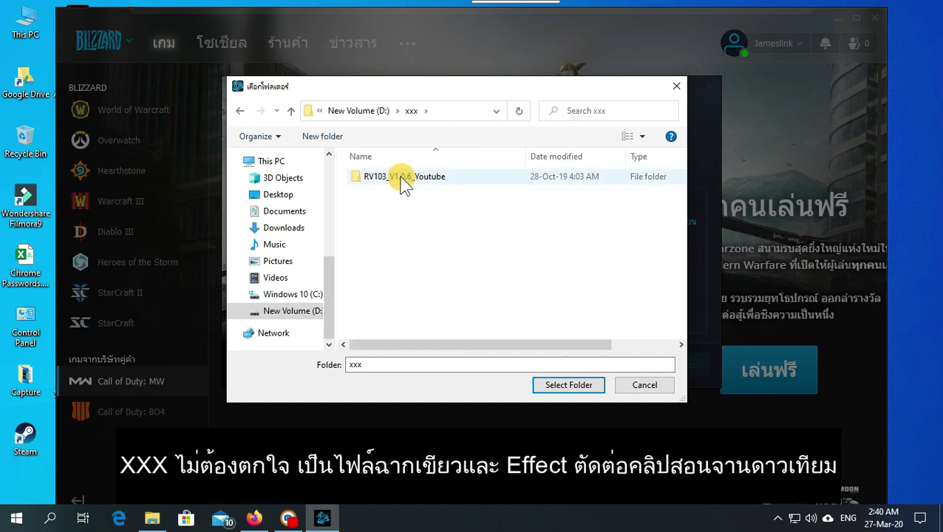
click(360, 113)
- Choose the Games COD folder as the install location and start installing Call of Duty: MW
scroll(554, 306, down, 2)
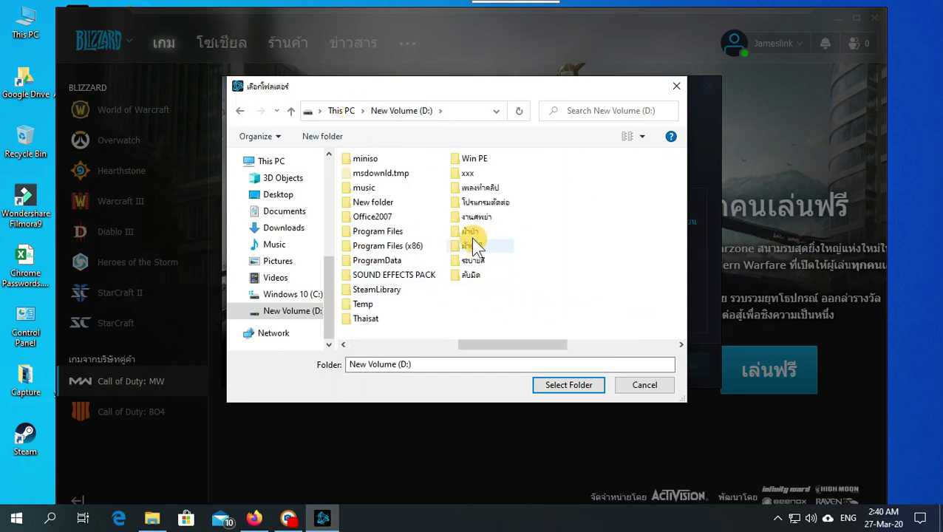
drag(509, 353, 392, 344)
click(386, 263)
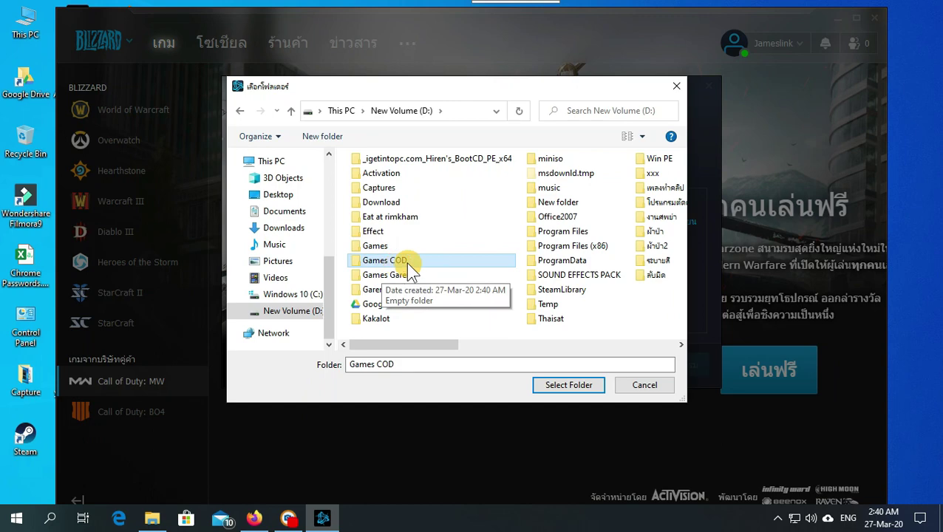
click(560, 384)
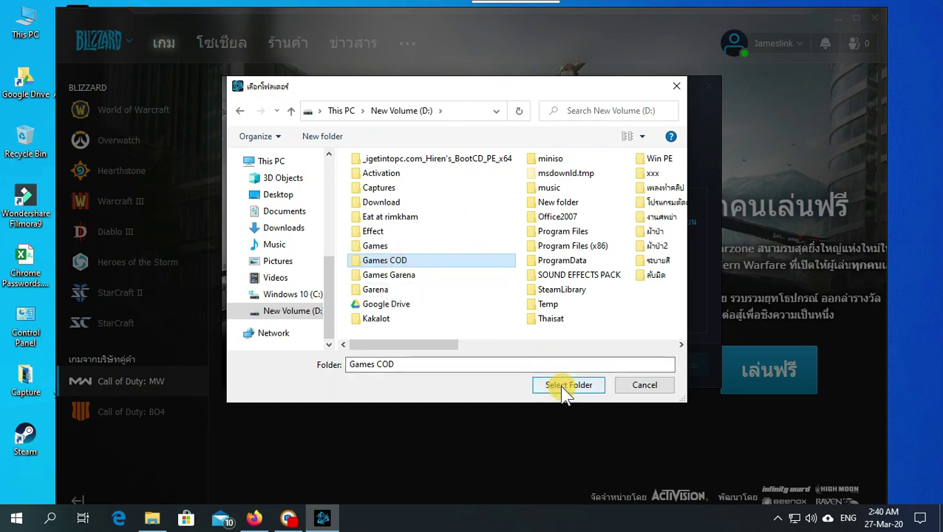
click(560, 385)
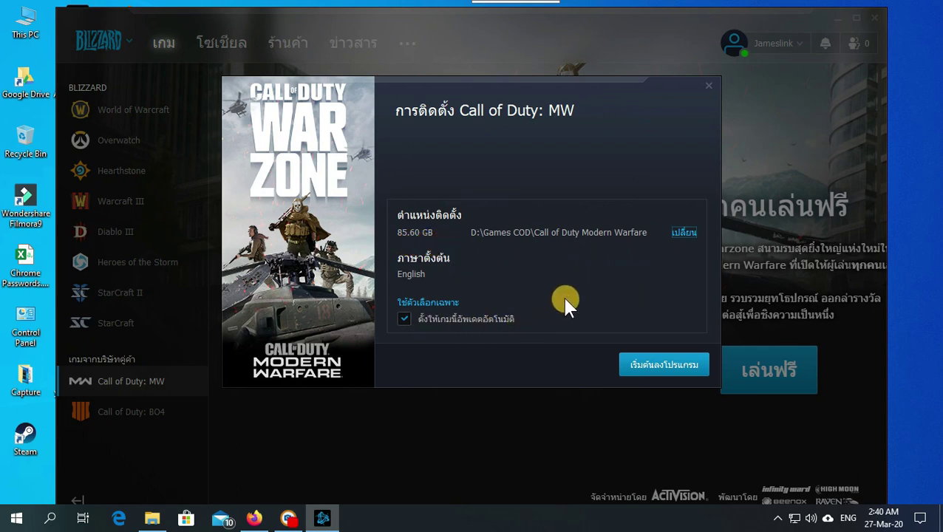
click(651, 367)
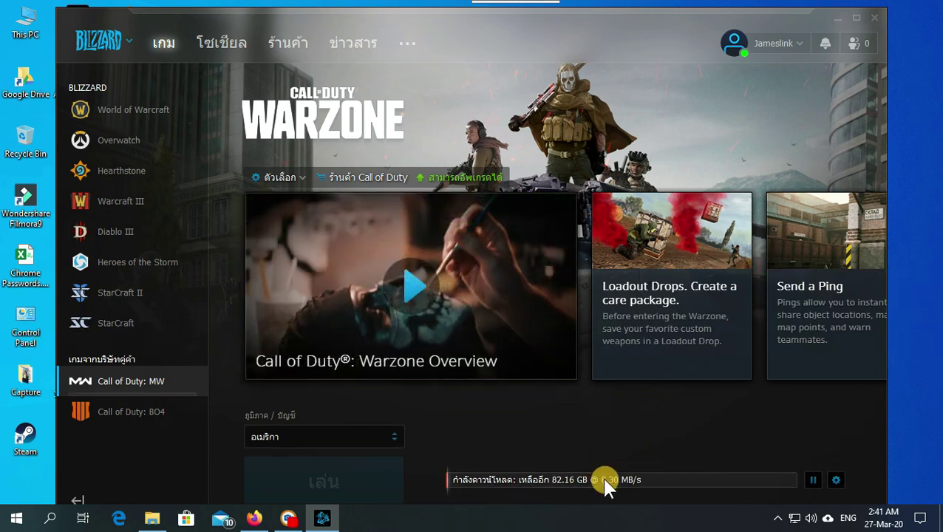
- Switch the game region to Americas (อเมริกา) and set it back to Asia (เอเชีย)
mouse_move(602, 486)
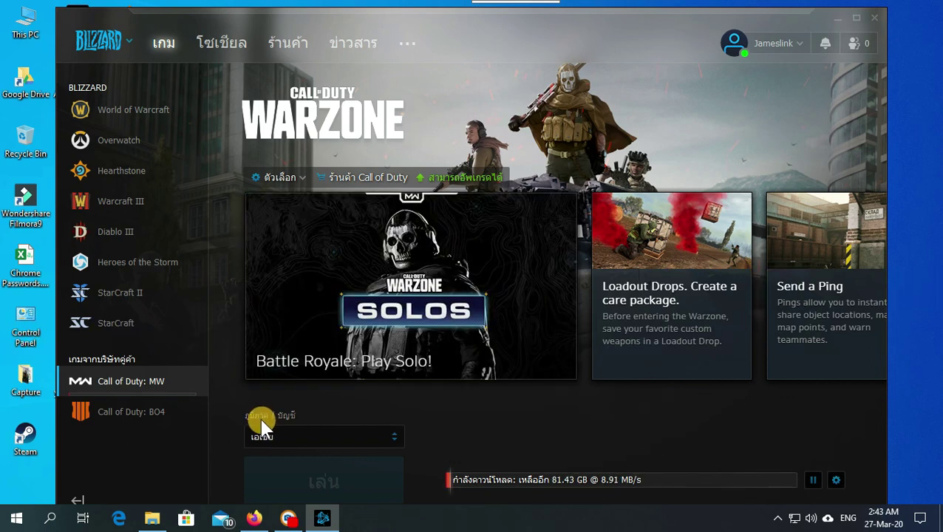
click(334, 433)
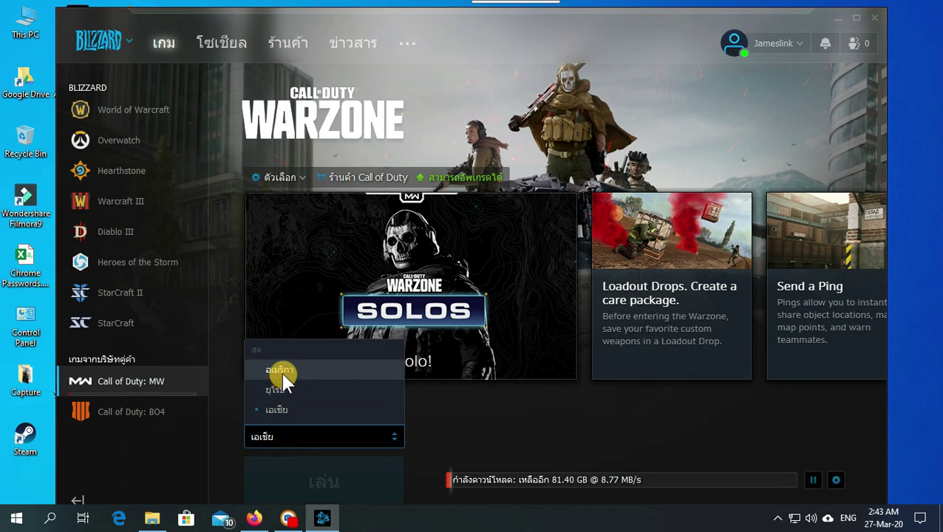
click(282, 371)
click(370, 440)
click(311, 415)
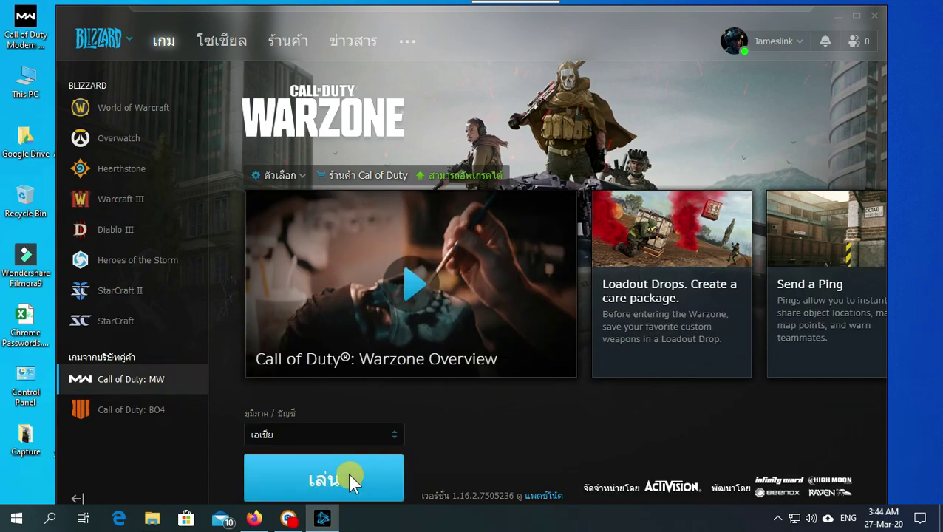
- Launch the installed game and agree to create an Activision account from the Battle.net account data
click(323, 475)
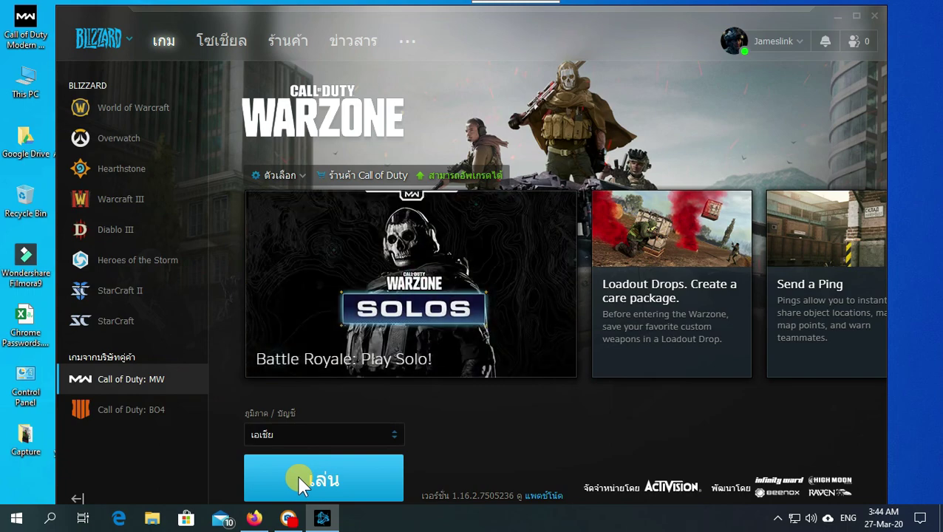
click(334, 476)
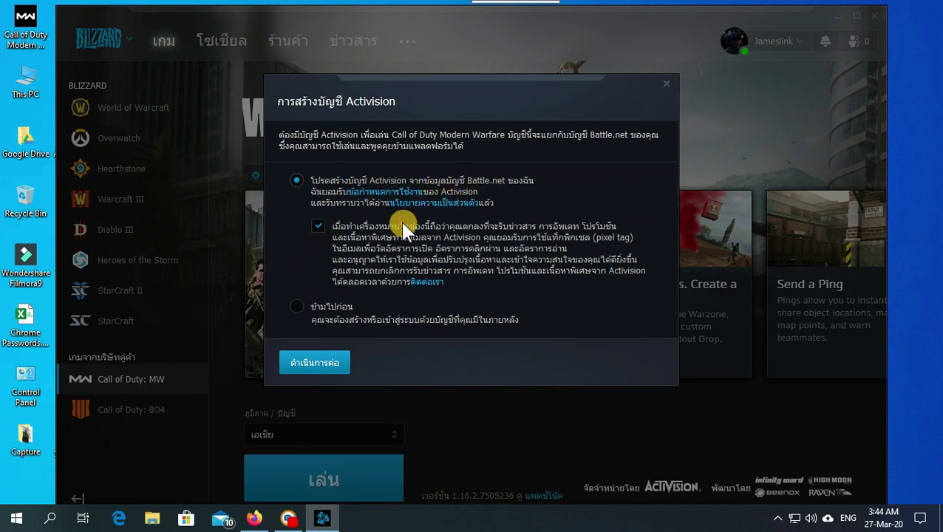
click(321, 365)
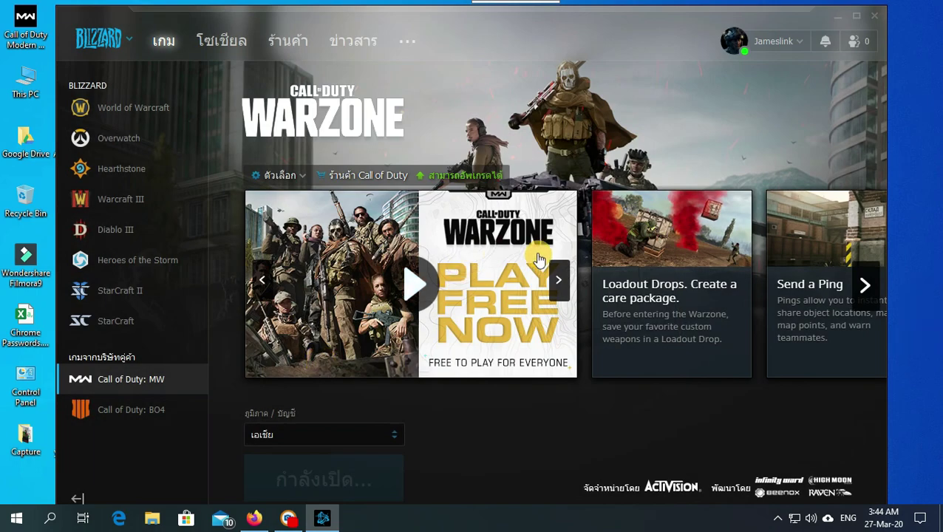